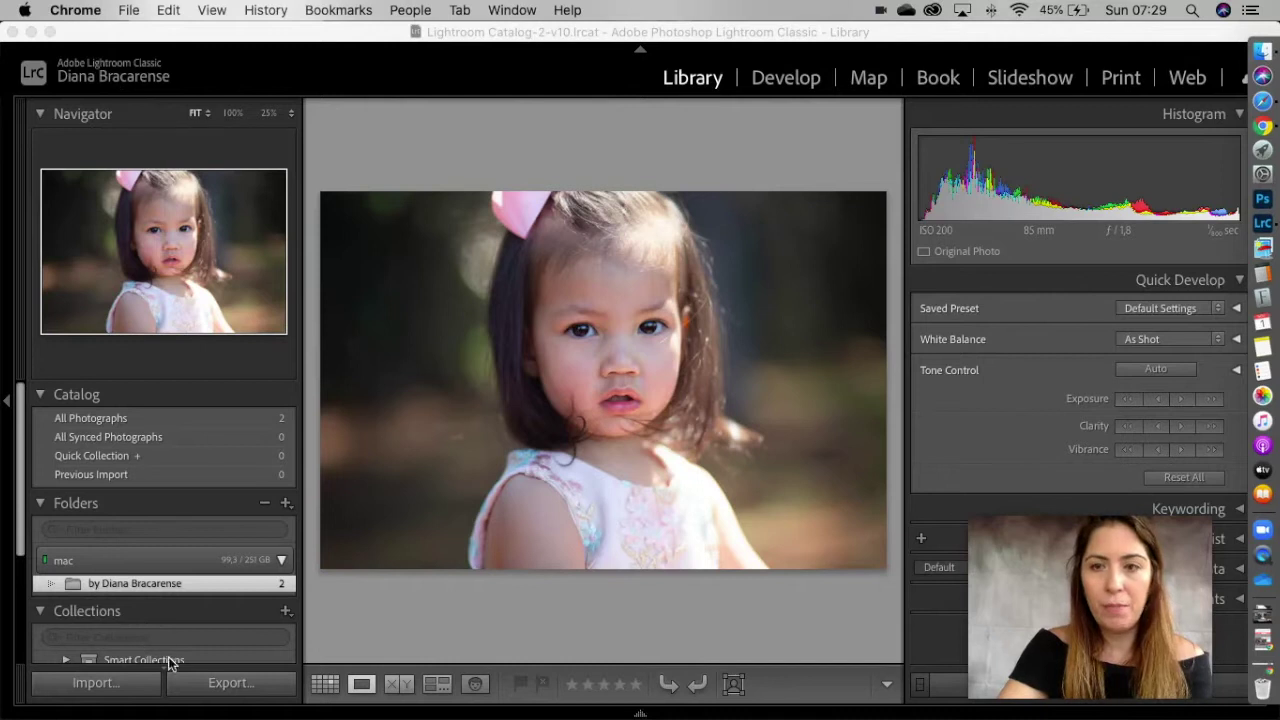
Open the child portrait in the Develop module and re-expand the Presets panel's list of preset groups
{"action": "left_click", "coordinate": [789, 85]}
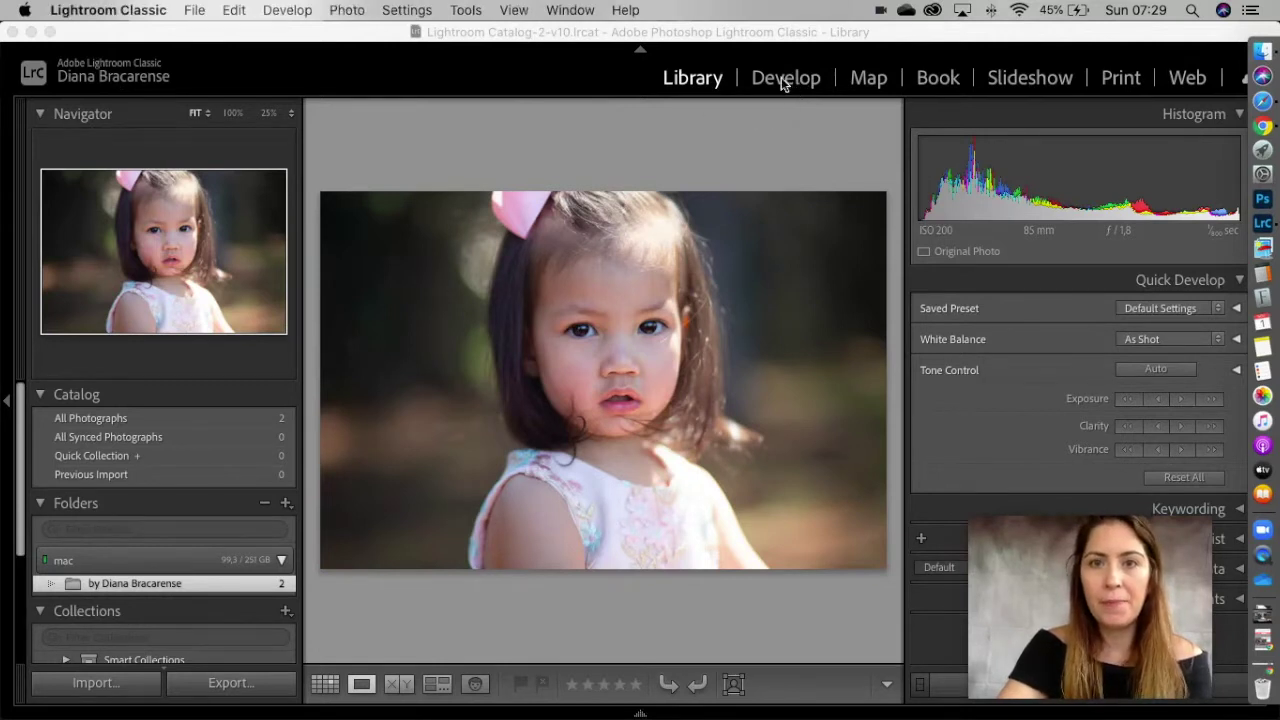
{"action": "left_click", "coordinate": [786, 85]}
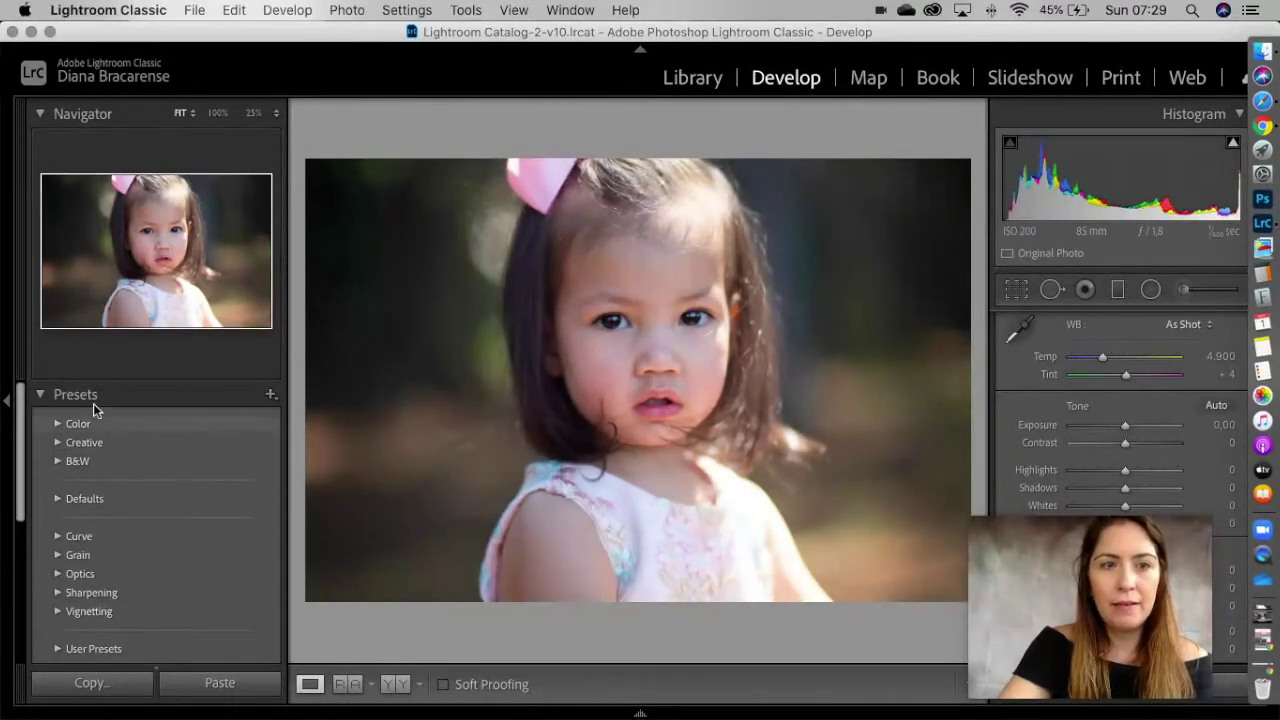
{"action": "left_click", "coordinate": [42, 396]}
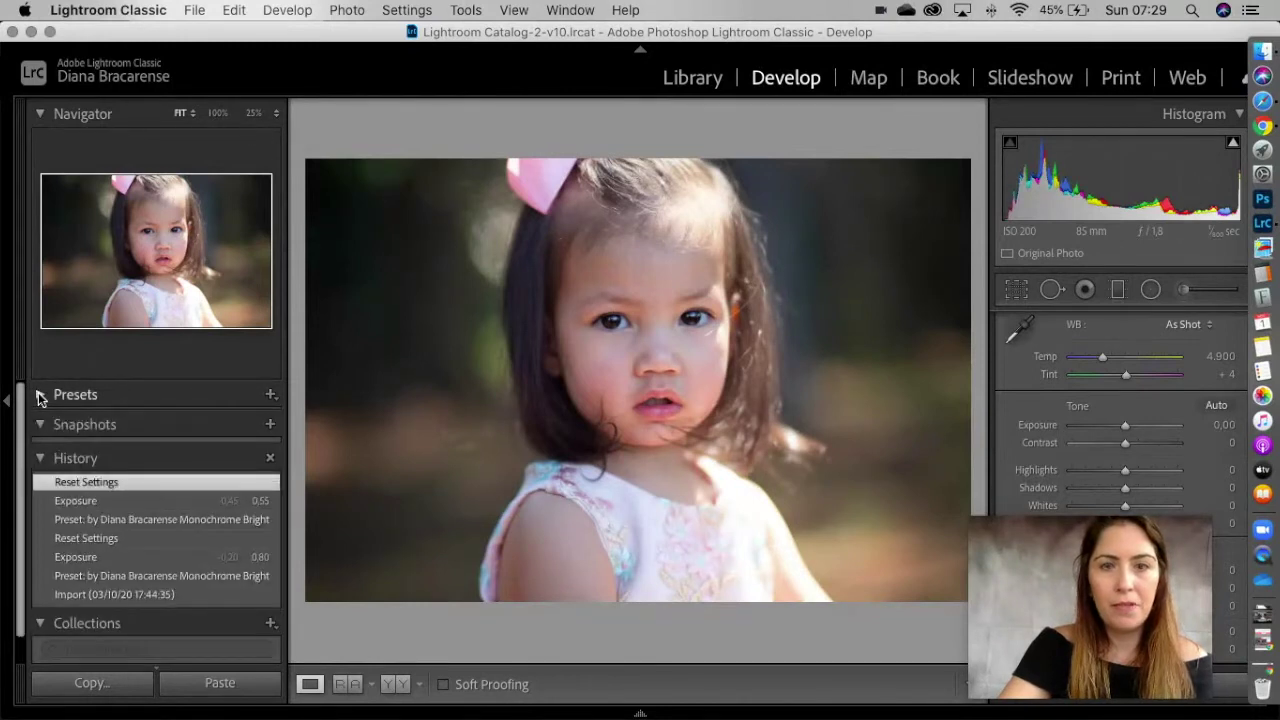
{"action": "left_click", "coordinate": [42, 396]}
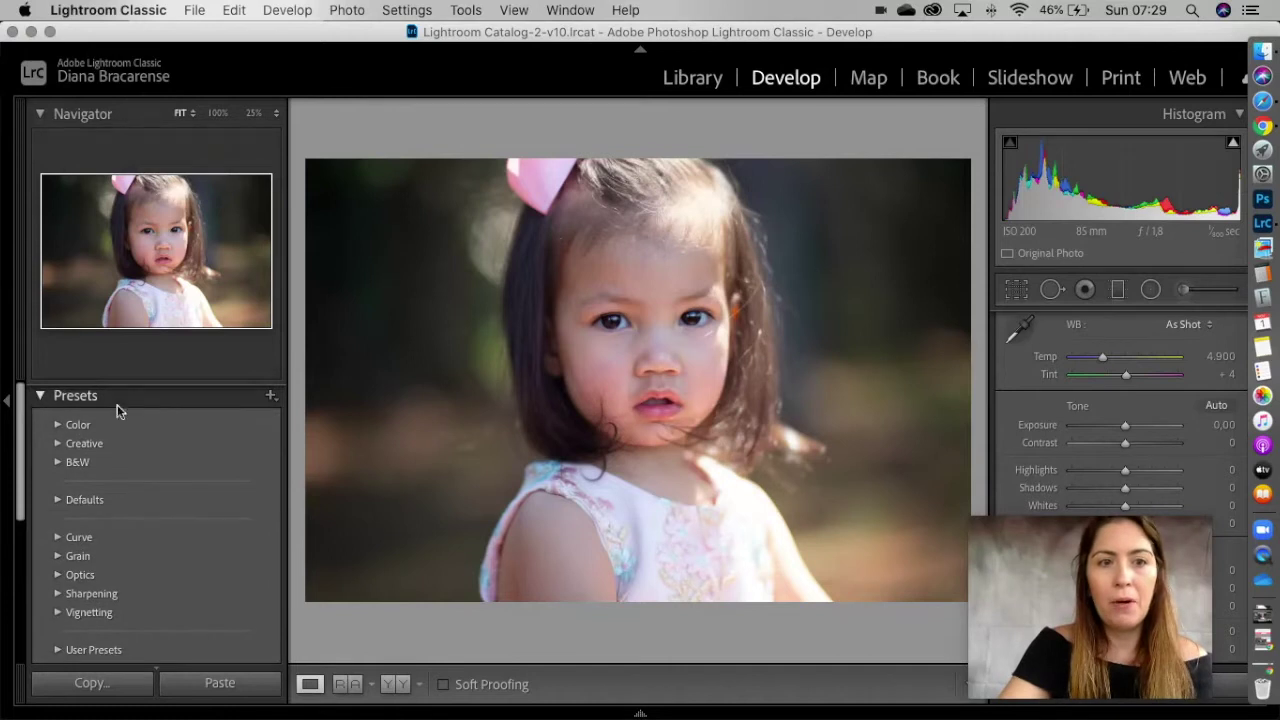
Import both .xmp presets from the Desktop's Monochrome folder via Import Presets
{"action": "left_click", "coordinate": [269, 395]}
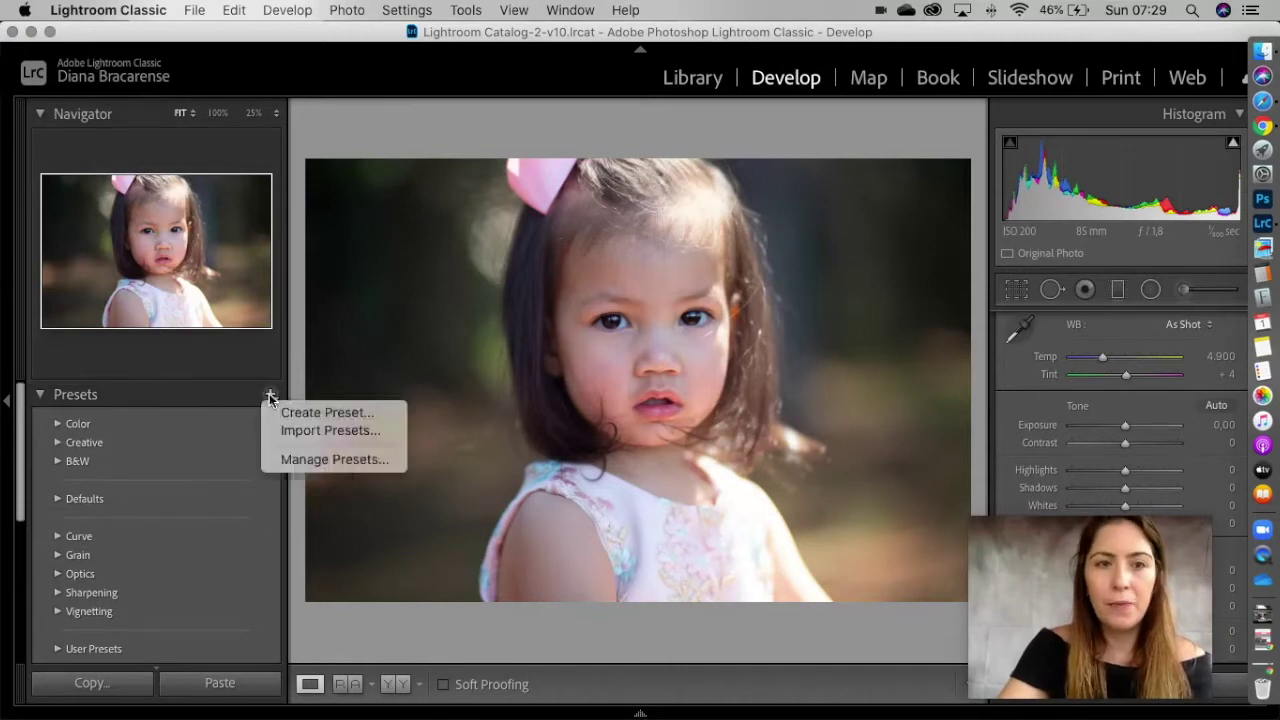
{"action": "left_click", "coordinate": [317, 432]}
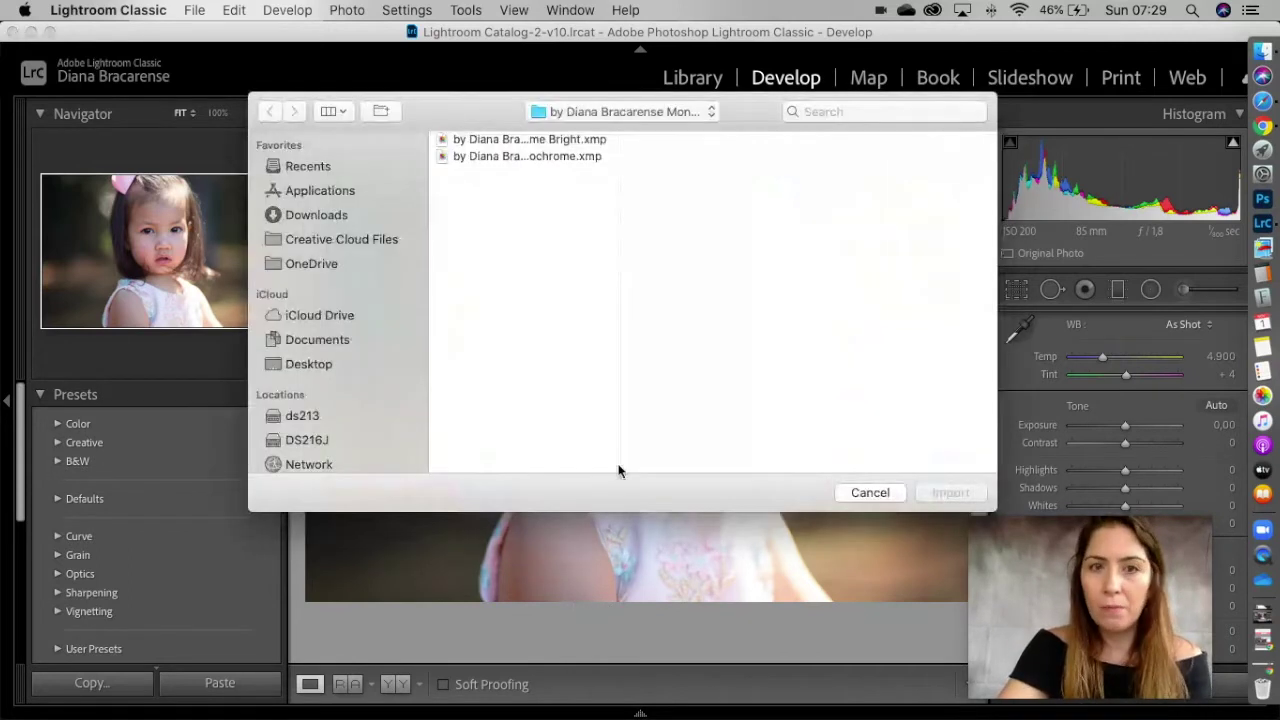
{"action": "left_click", "coordinate": [636, 112]}
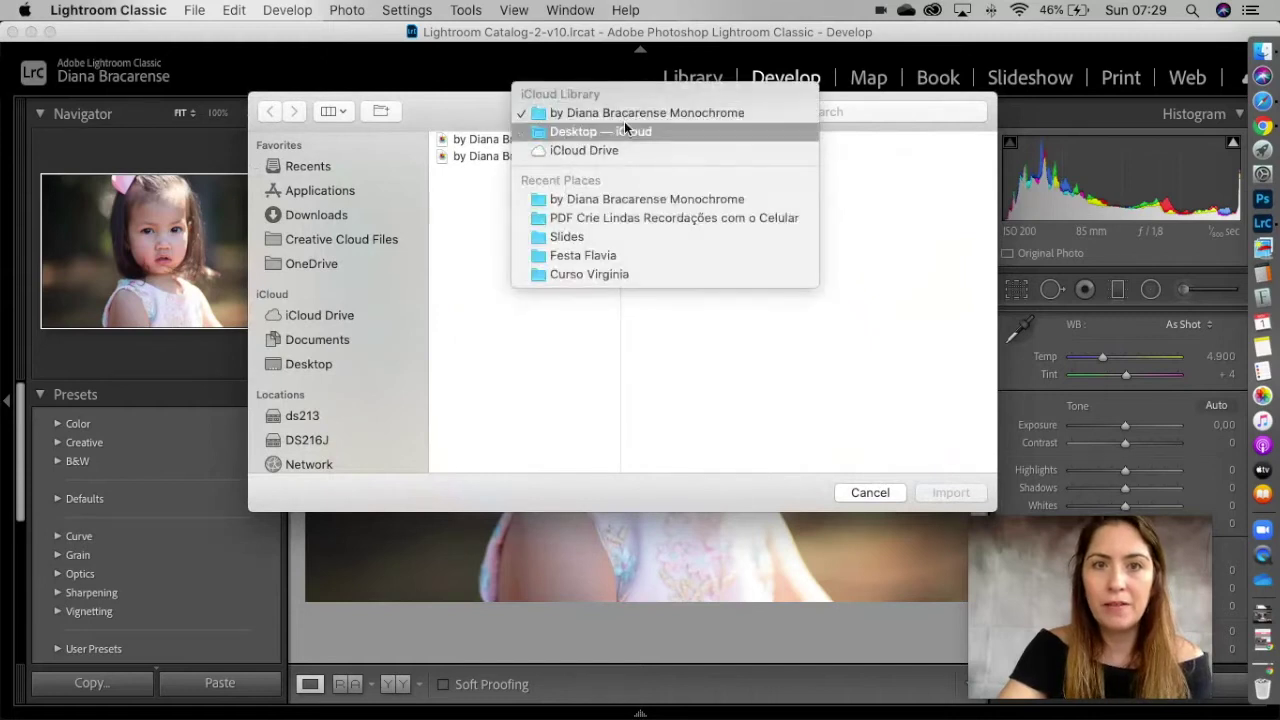
{"action": "left_click", "coordinate": [624, 123]}
{"action": "left_click", "coordinate": [510, 140]}
{"action": "left_click", "coordinate": [692, 157]}
{"action": "left_click", "coordinate": [695, 145], "text": "shift"}
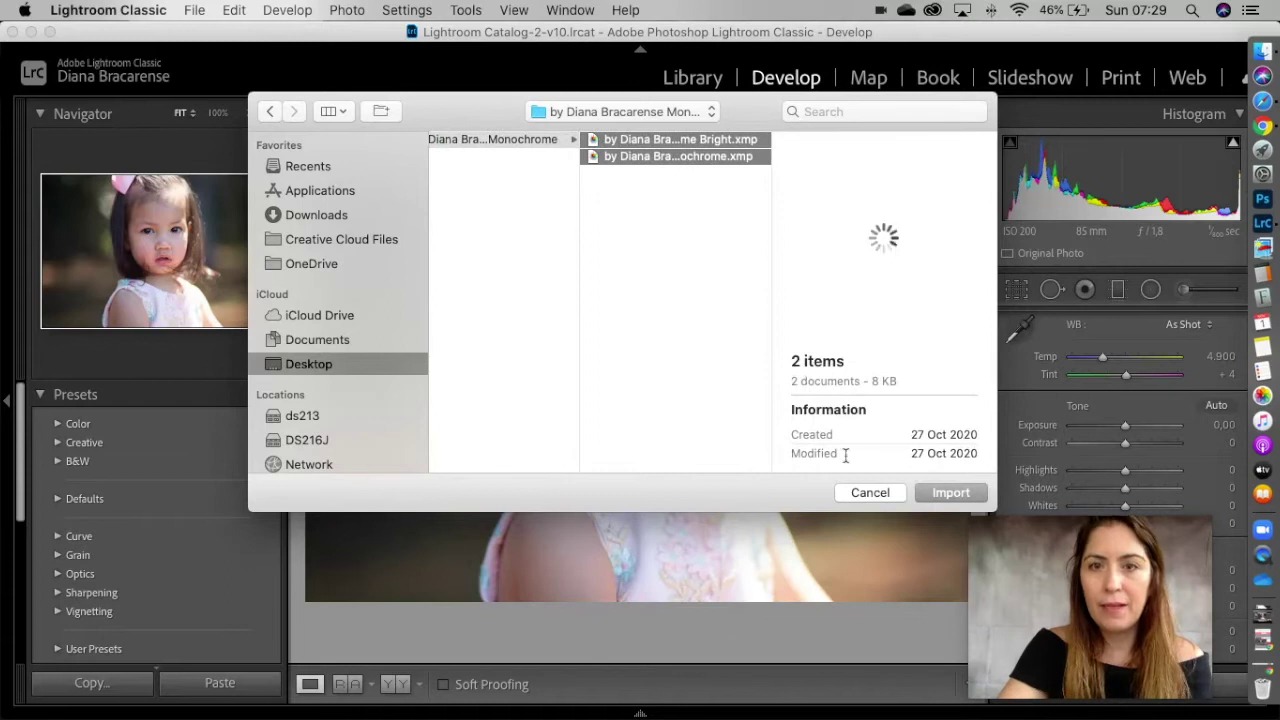
{"action": "left_click", "coordinate": [966, 493]}
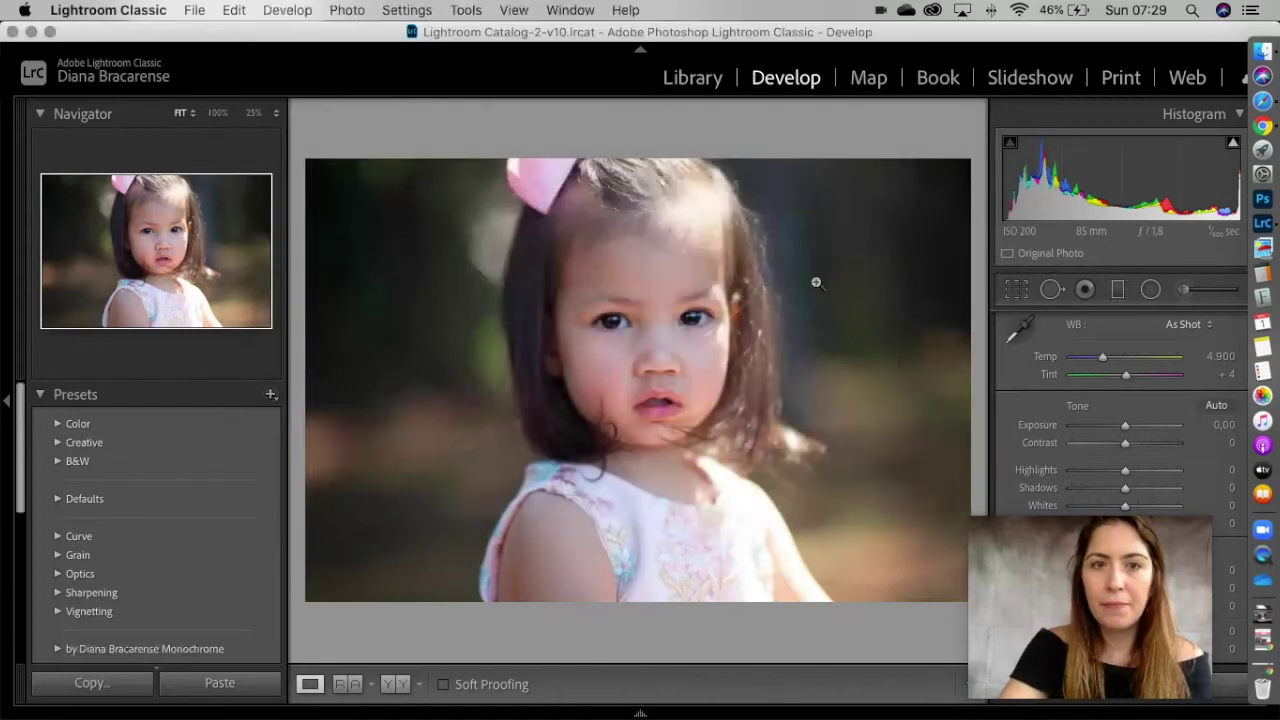
Apply the Monochrome Bright preset from the Monochrome group and lower Exposure to +0.65
{"action": "scroll", "coordinate": [105, 585], "scroll_direction": "down", "scroll_amount": 1}
{"action": "scroll", "coordinate": [109, 583], "scroll_direction": "down", "scroll_amount": 1}
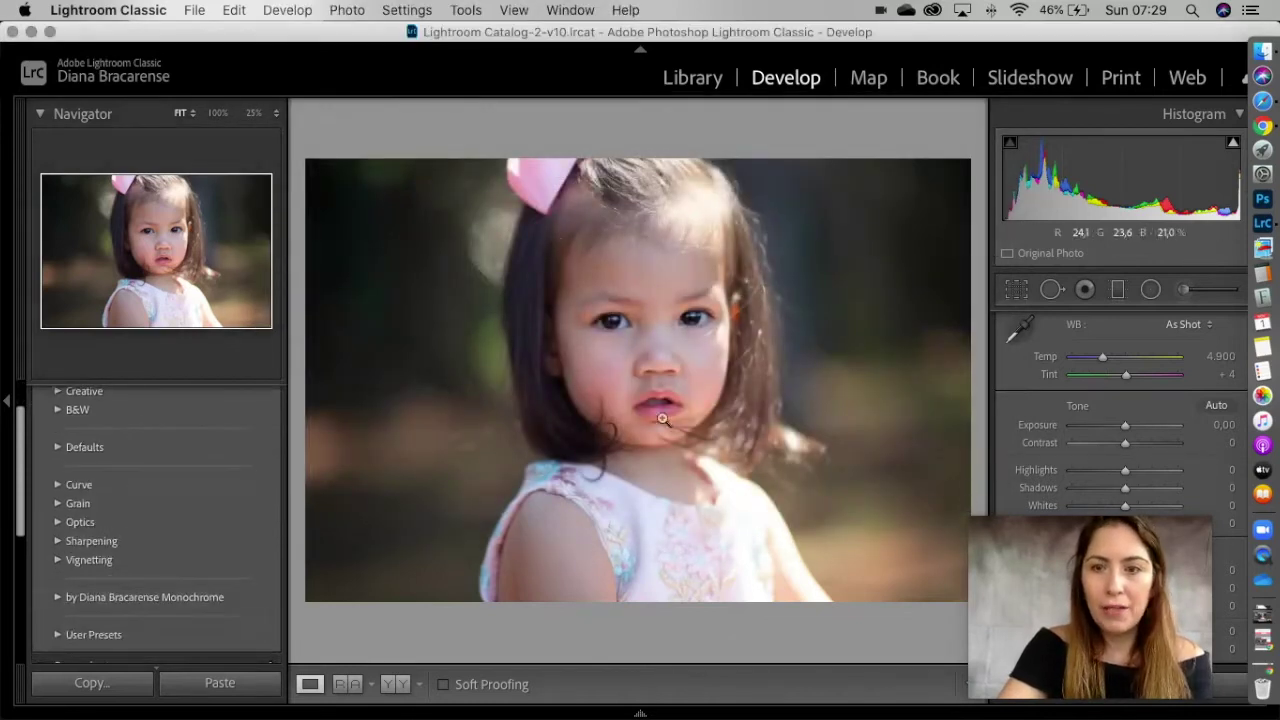
{"action": "scroll", "coordinate": [106, 540], "scroll_direction": "down", "scroll_amount": 1}
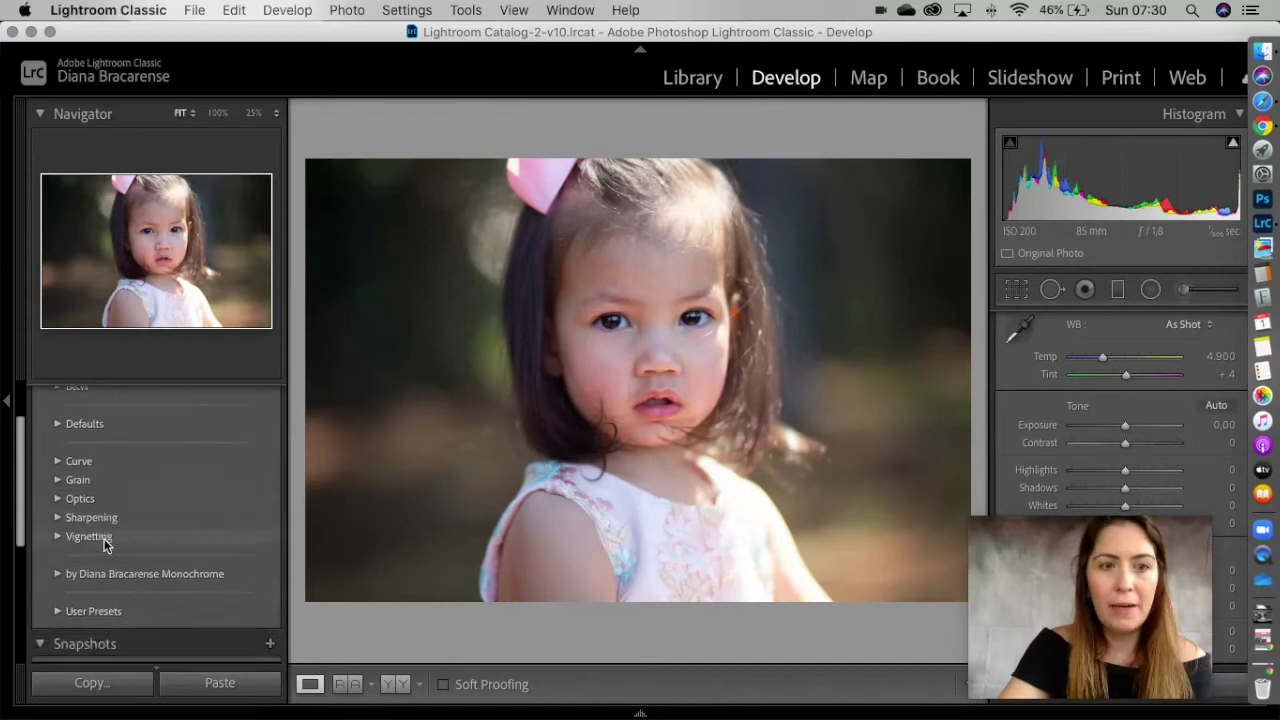
{"action": "left_click", "coordinate": [57, 575]}
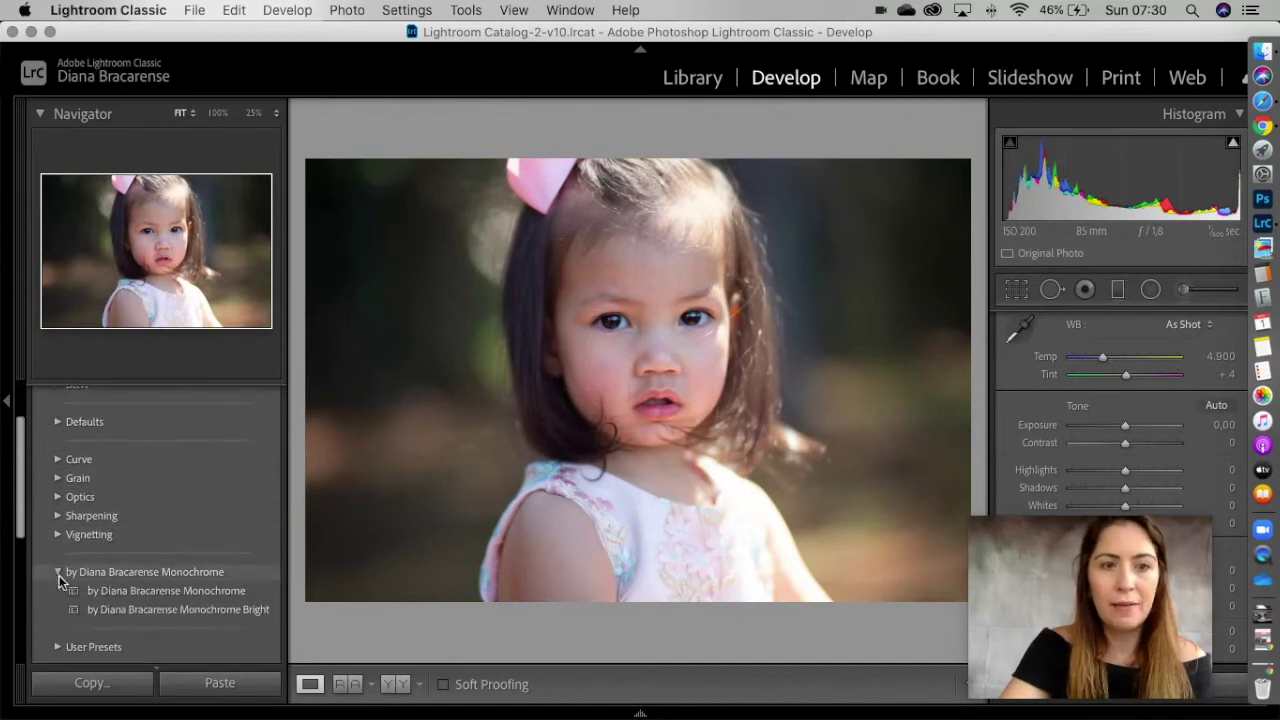
{"action": "scroll", "coordinate": [130, 565], "scroll_direction": "down", "scroll_amount": 1}
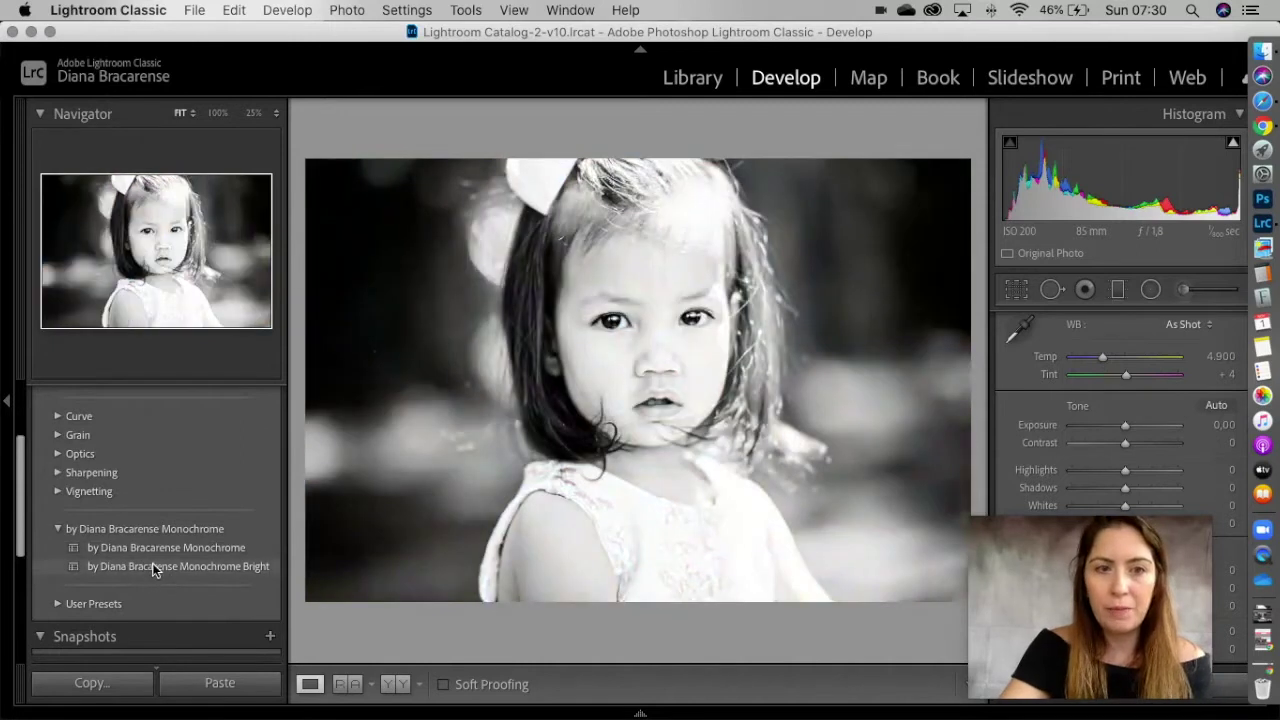
{"action": "left_click", "coordinate": [153, 566]}
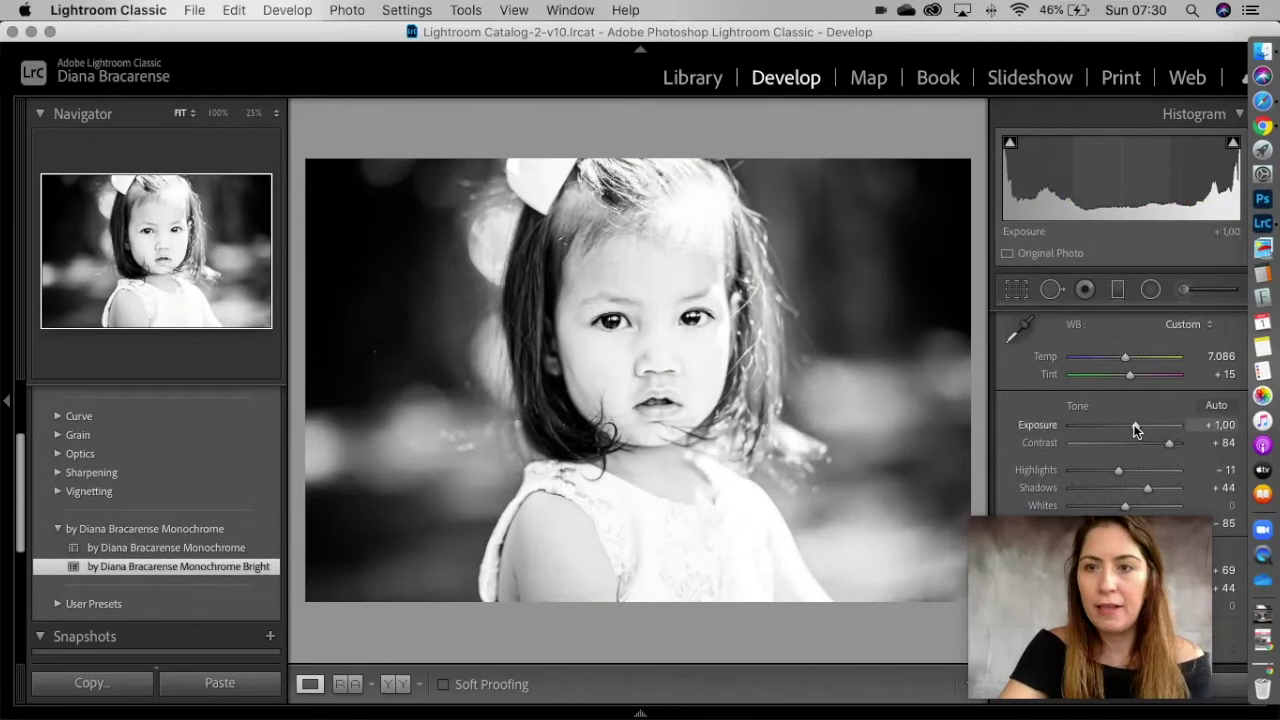
{"action": "left_click_drag", "start_coordinate": [1135, 428], "coordinate": [1130, 428]}
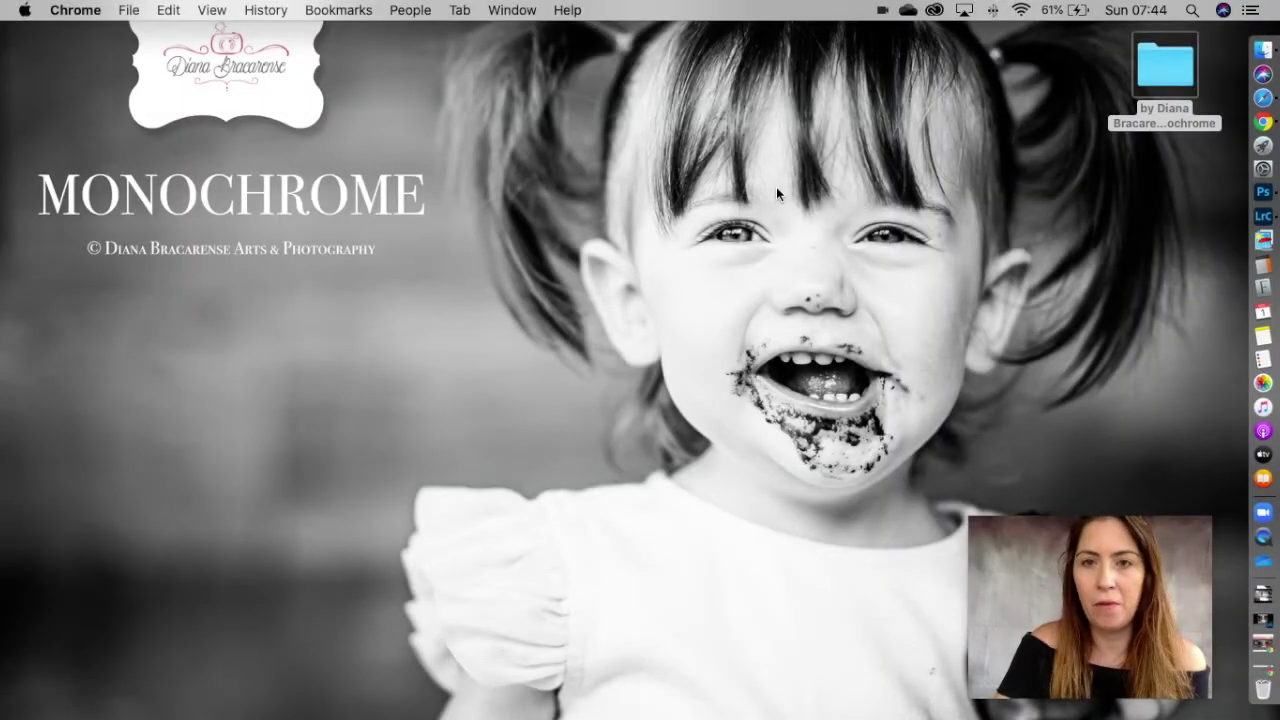
Close the Finder folder of Monochrome .xmp presets and return to Lightroom Classic
{"action": "left_click", "coordinate": [938, 48]}
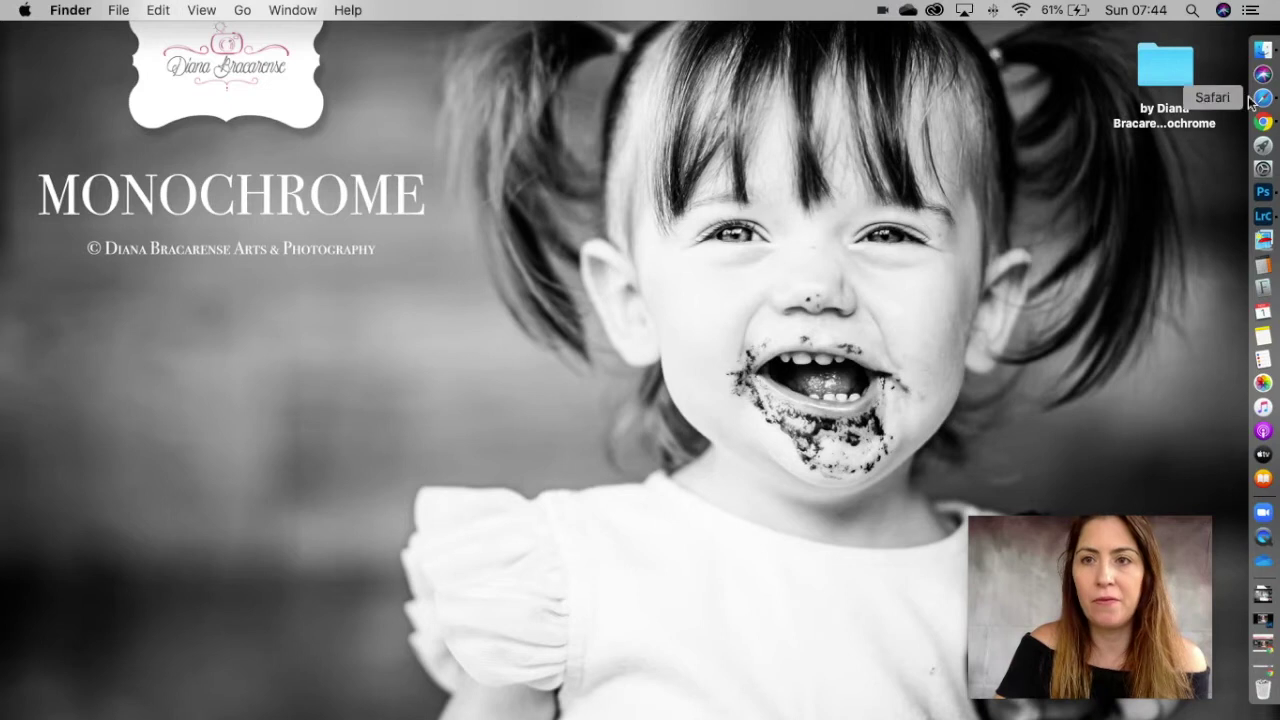
{"action": "double_click", "coordinate": [1156, 72]}
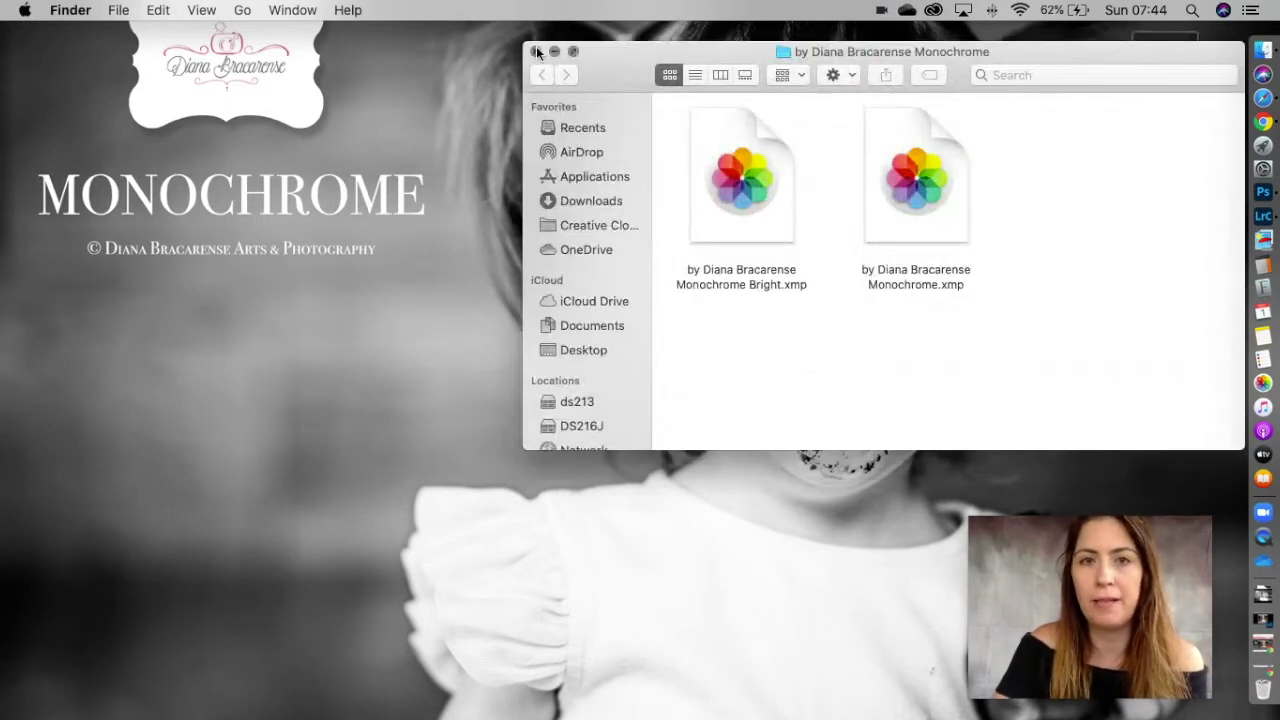
{"action": "left_click", "coordinate": [537, 52]}
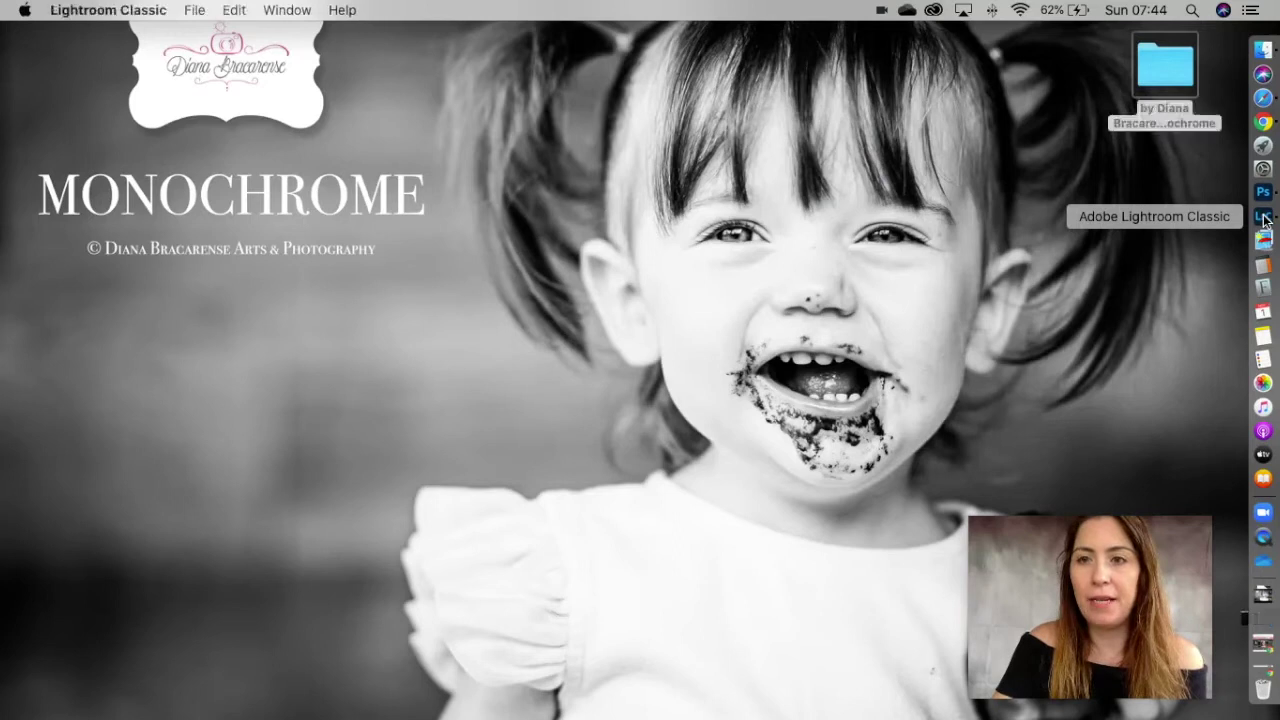
{"action": "left_click", "coordinate": [1263, 219]}
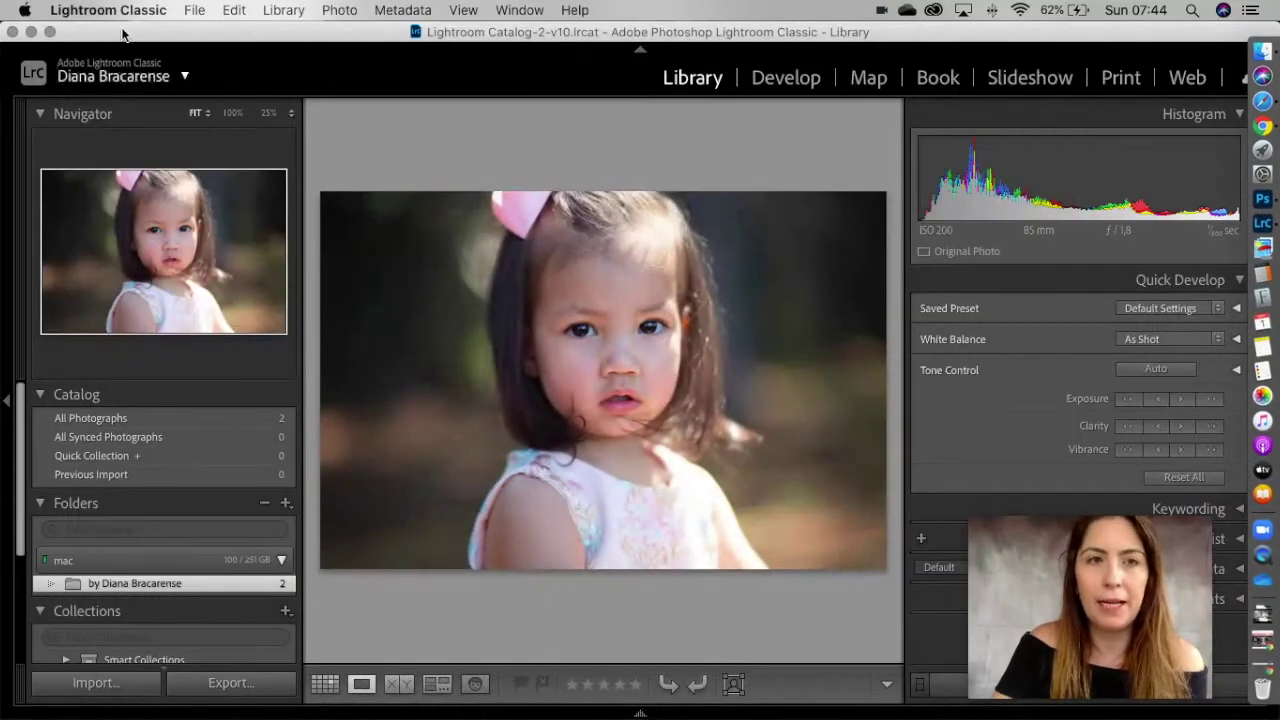
{"action": "left_click", "coordinate": [103, 12]}
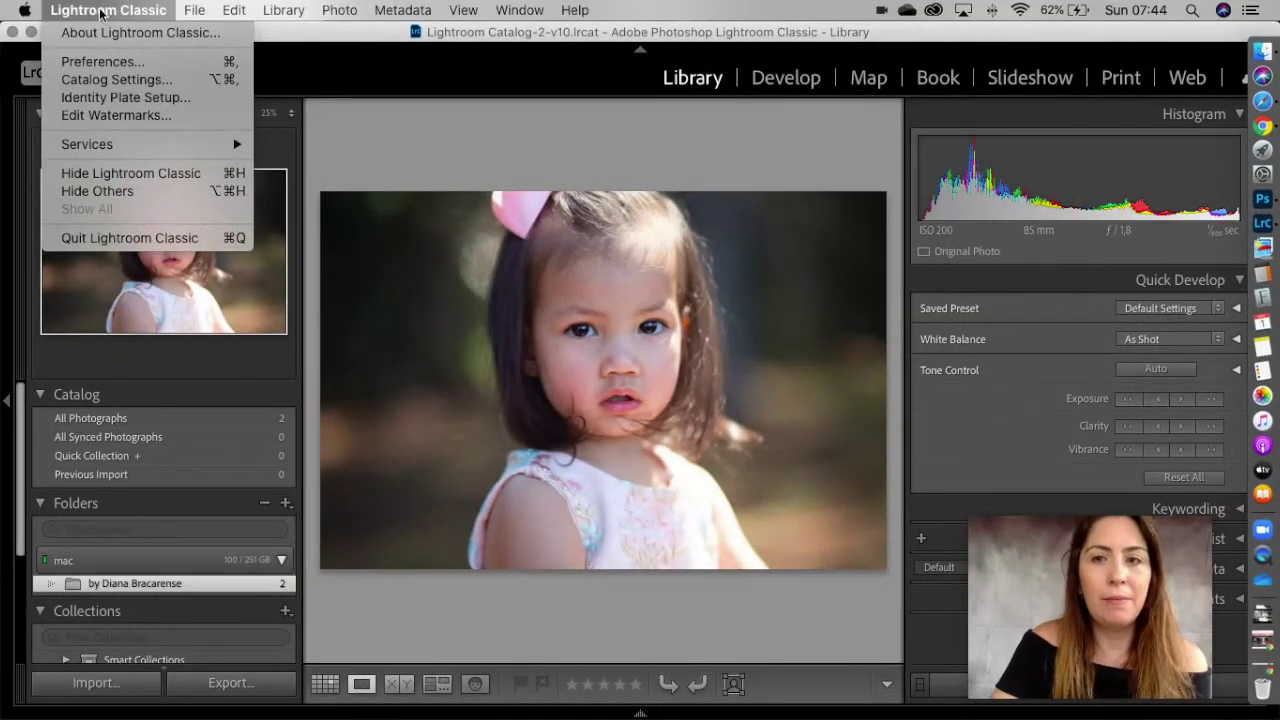
Reveal the Camera Raw Settings folder from the Presets preferences, then close Preferences
{"action": "left_click", "coordinate": [103, 62]}
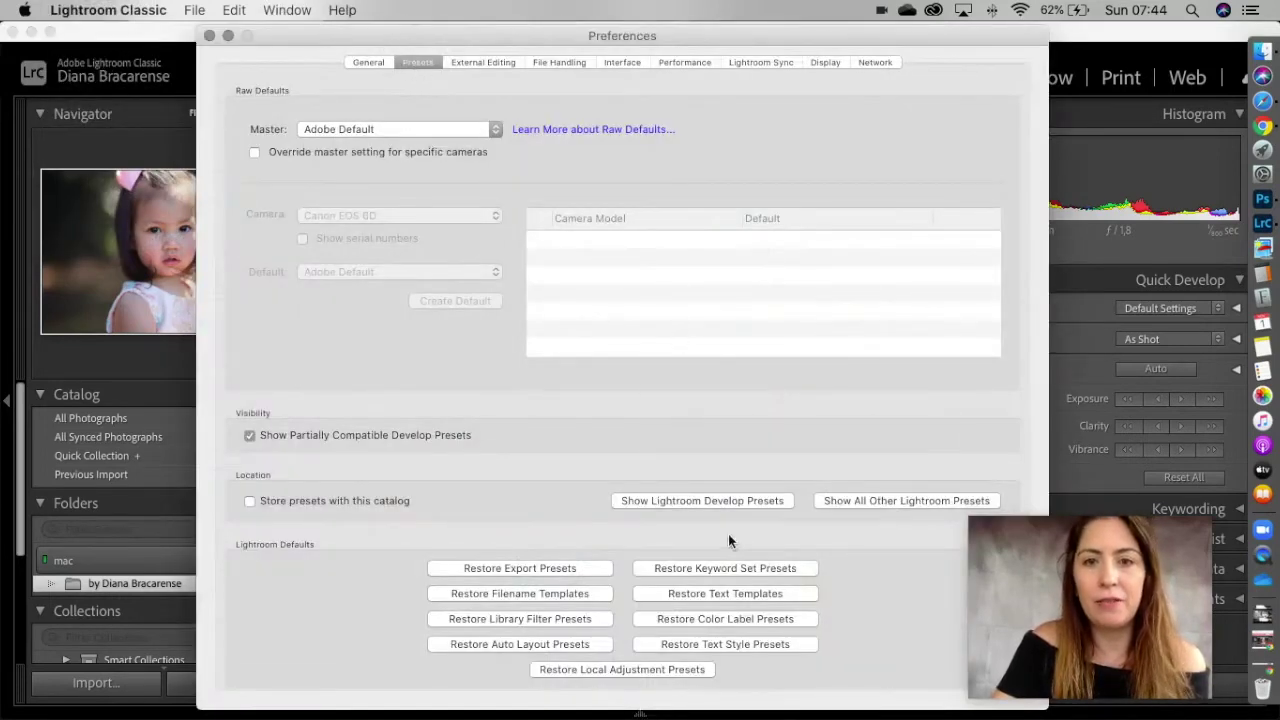
{"action": "left_click", "coordinate": [731, 500]}
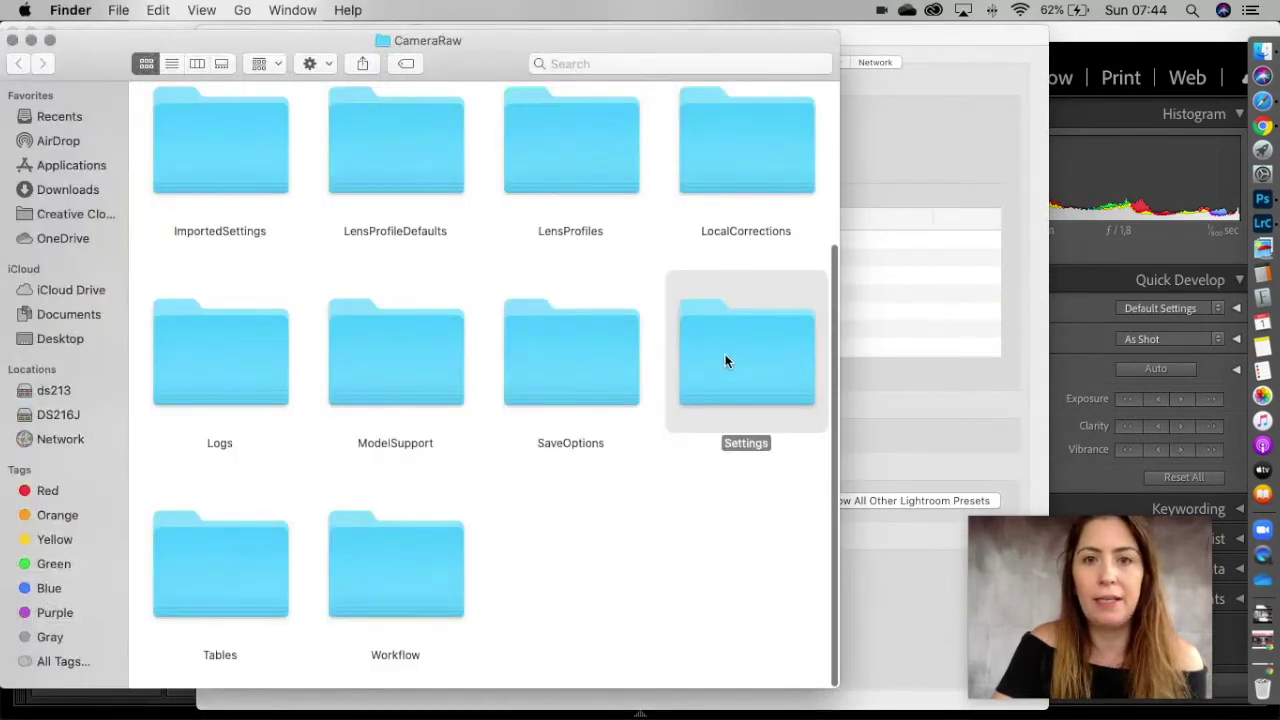
{"action": "double_click", "coordinate": [725, 361]}
{"action": "left_click_drag", "start_coordinate": [500, 38], "coordinate": [540, 237]}
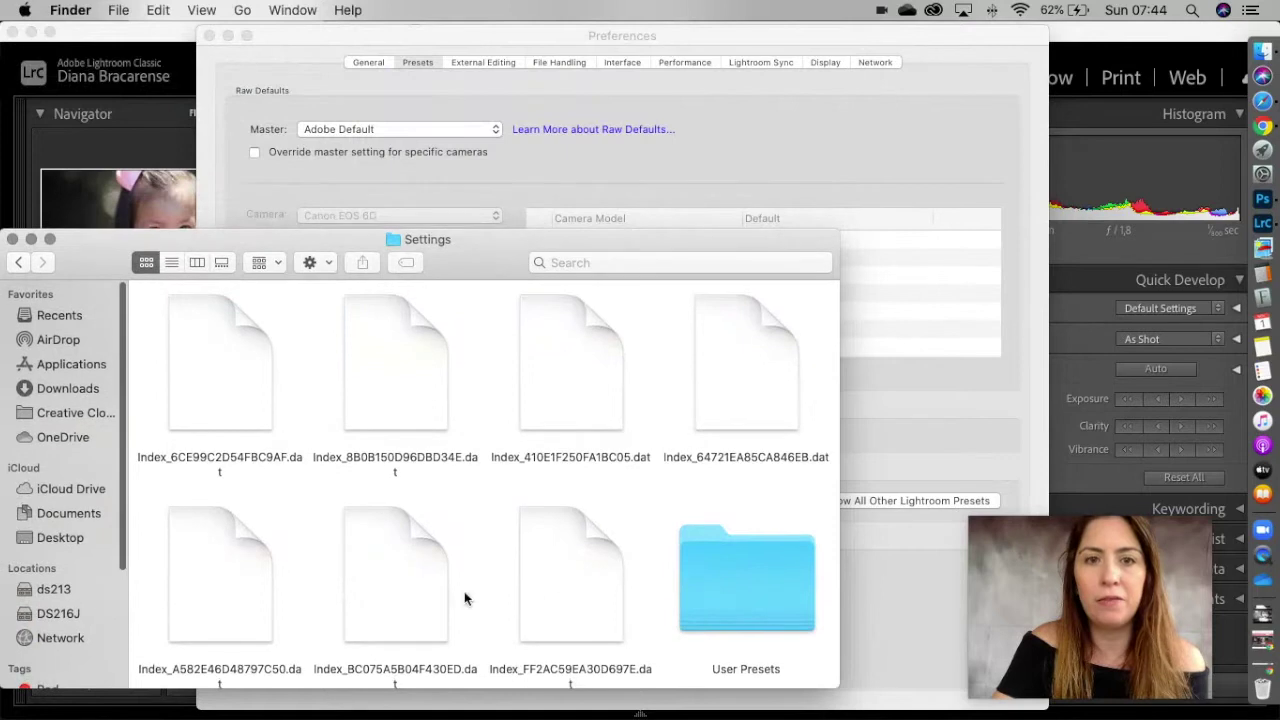
{"action": "left_click", "coordinate": [267, 67]}
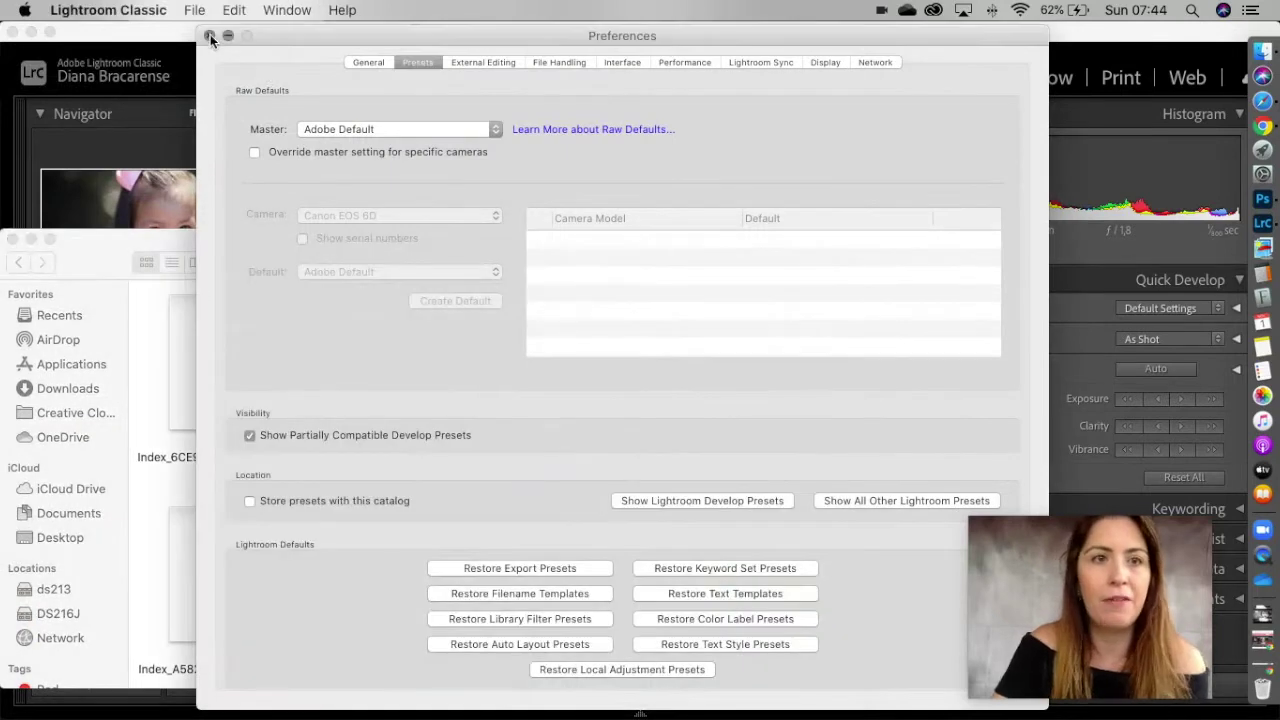
{"action": "left_click", "coordinate": [210, 34]}
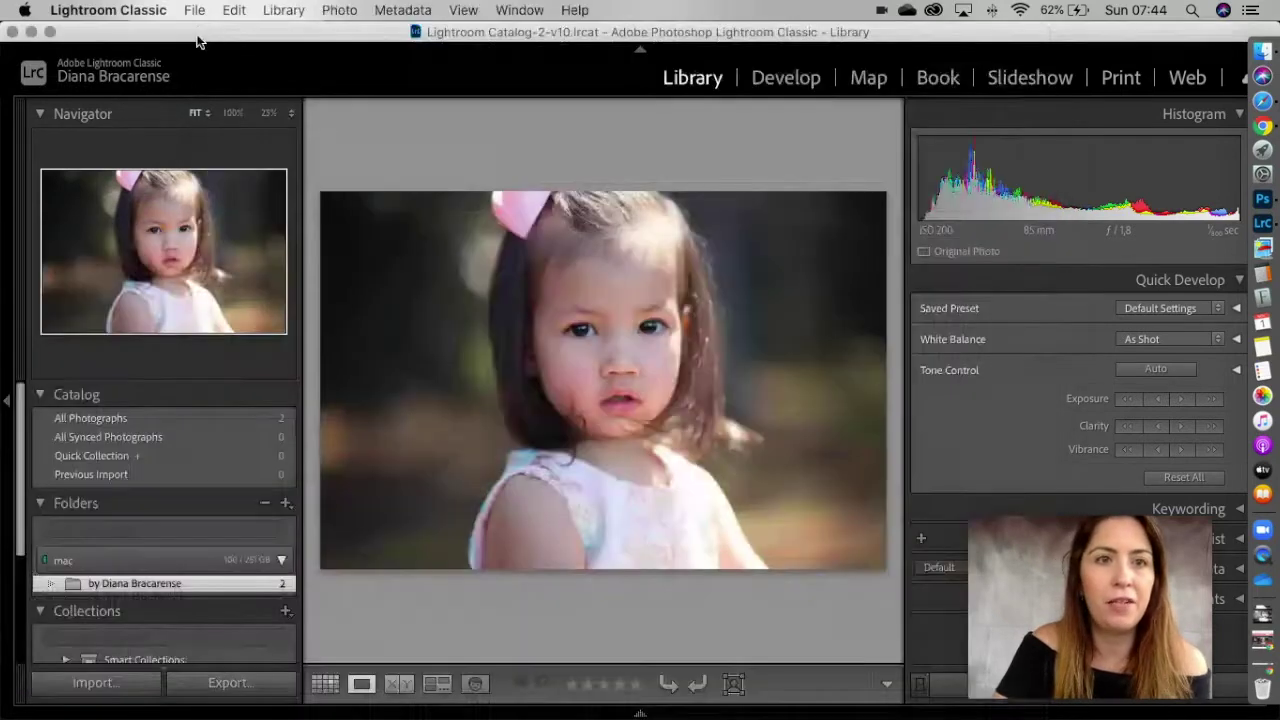
View the Develop presets list, then hide Lightroom to uncover the Finder Settings folder
{"action": "left_click", "coordinate": [784, 78]}
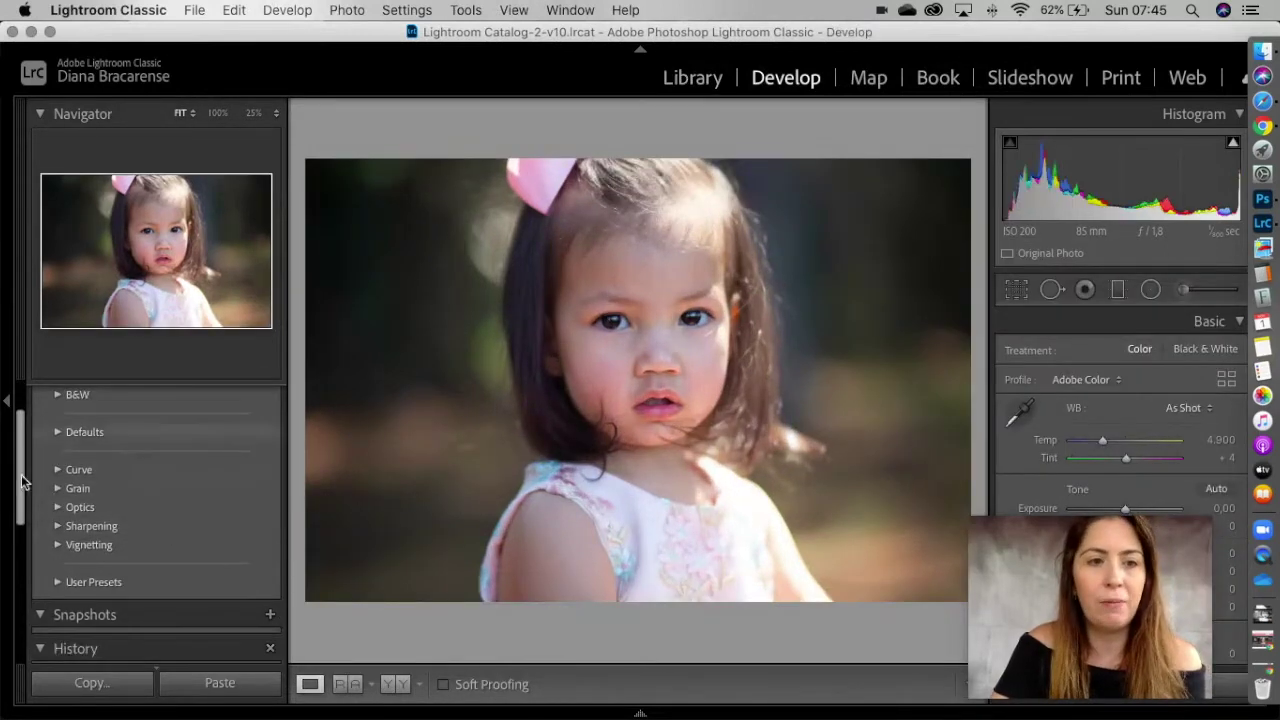
{"action": "left_click", "coordinate": [10, 36]}
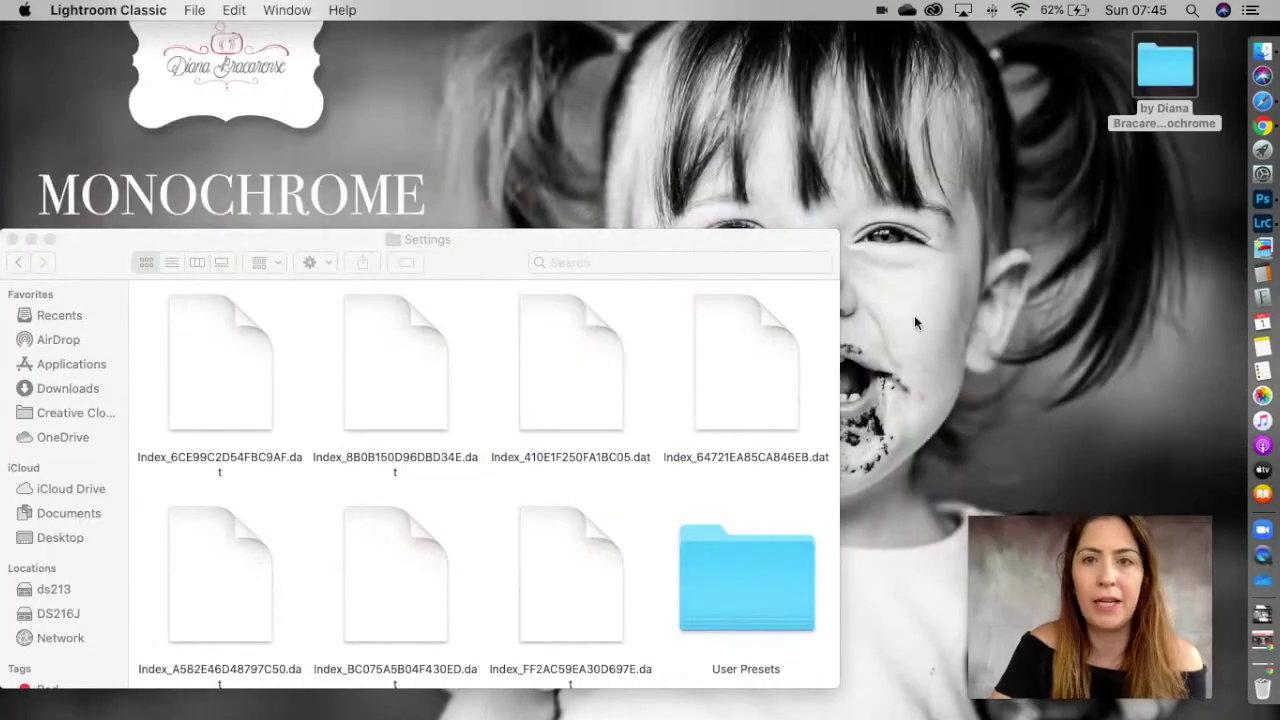
Copy the desktop Monochrome presets folder into the Settings folder and close that window
{"action": "left_click", "coordinate": [1154, 76]}
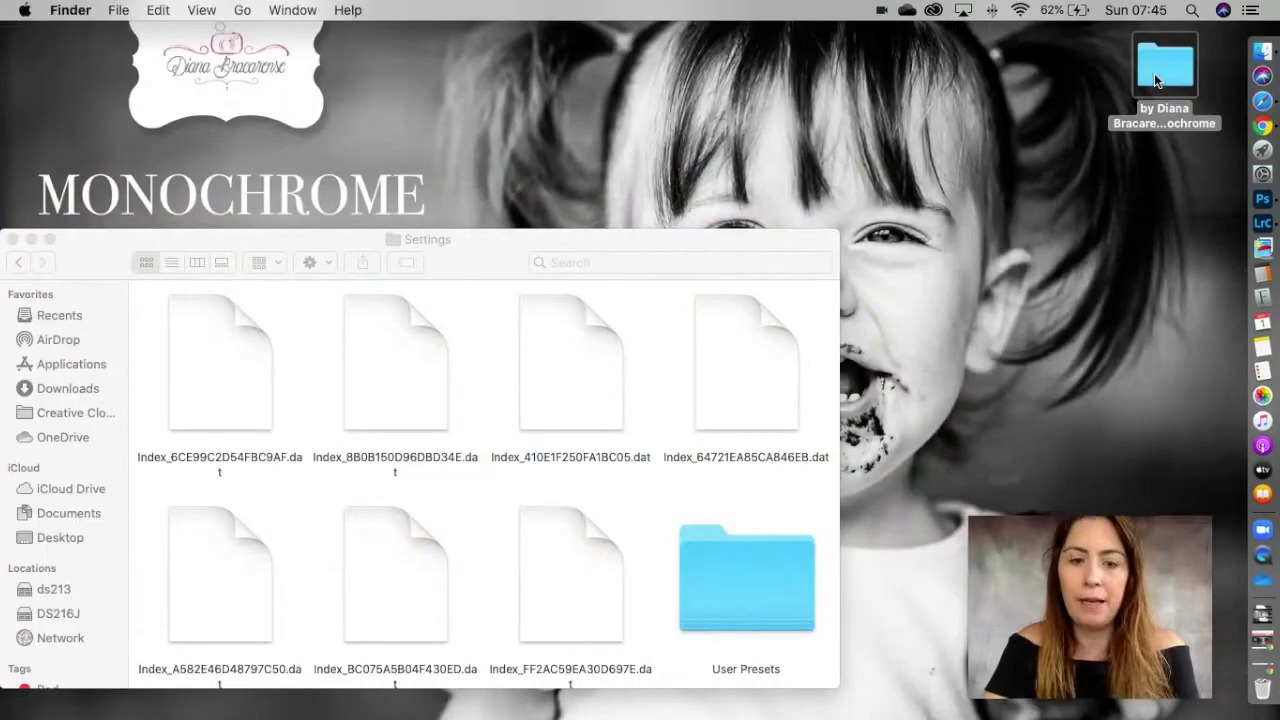
{"action": "left_click_drag", "start_coordinate": [1154, 80], "coordinate": [471, 493]}
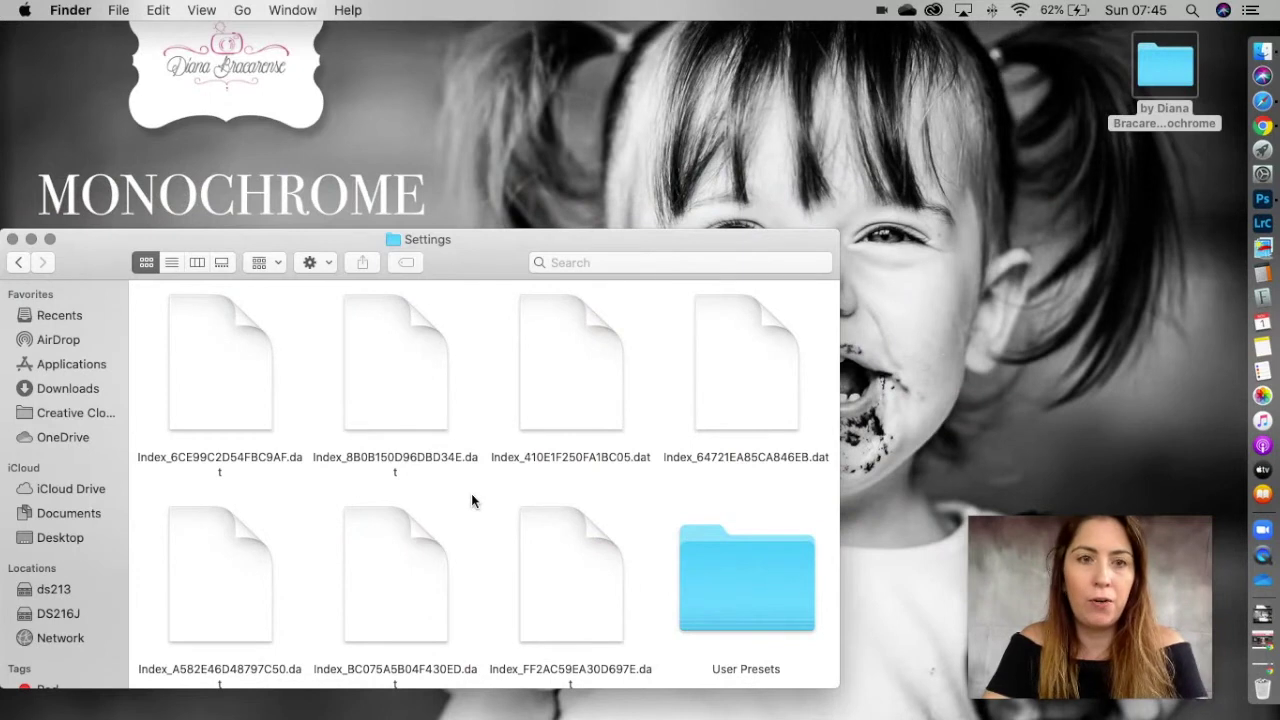
{"action": "left_click", "coordinate": [12, 240]}
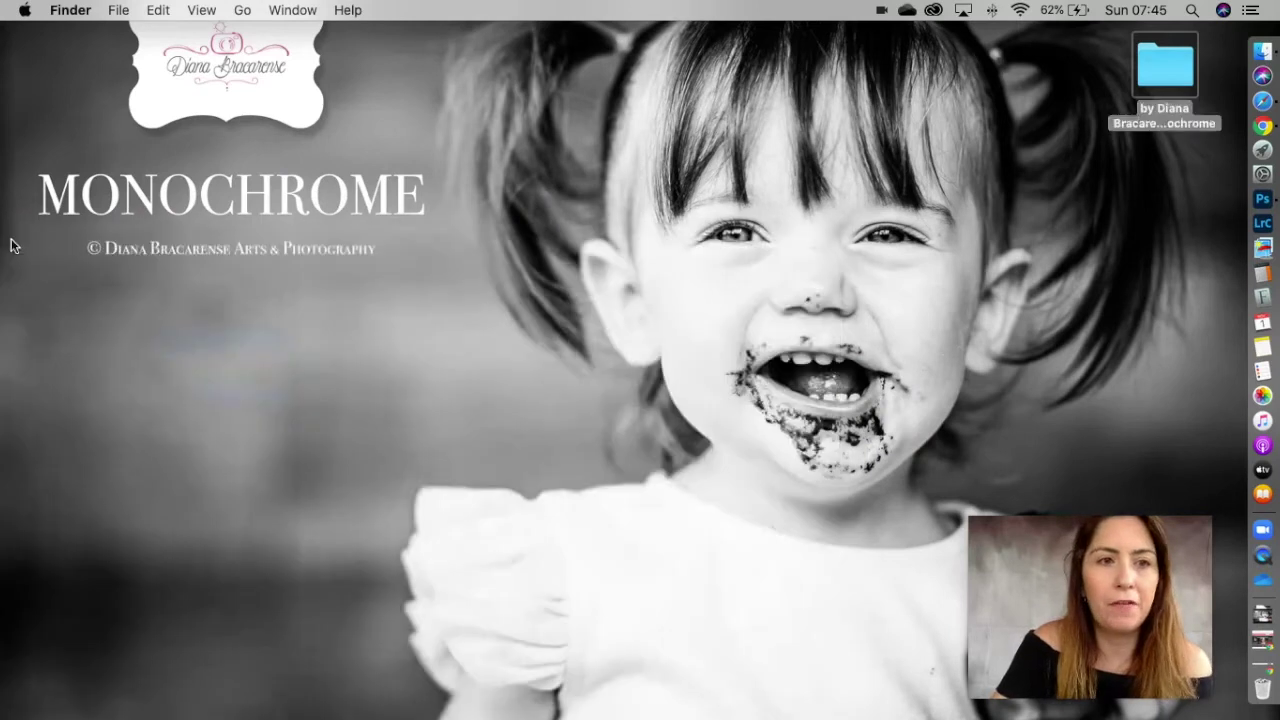
Relaunch Lightroom Classic from the Dock
{"action": "left_click", "coordinate": [1264, 224]}
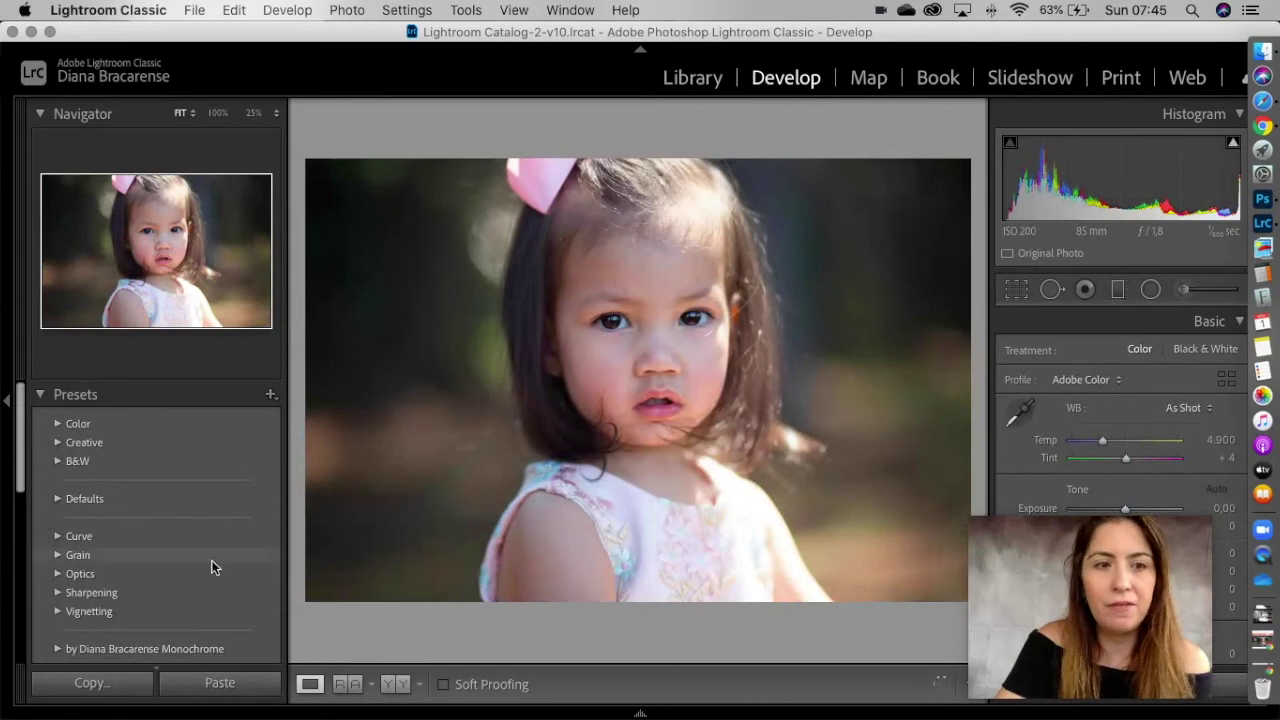
Expand the Monochrome preset group to list its Monochrome and Monochrome Bright presets
{"action": "scroll", "coordinate": [120, 568], "scroll_direction": "down", "scroll_amount": 3}
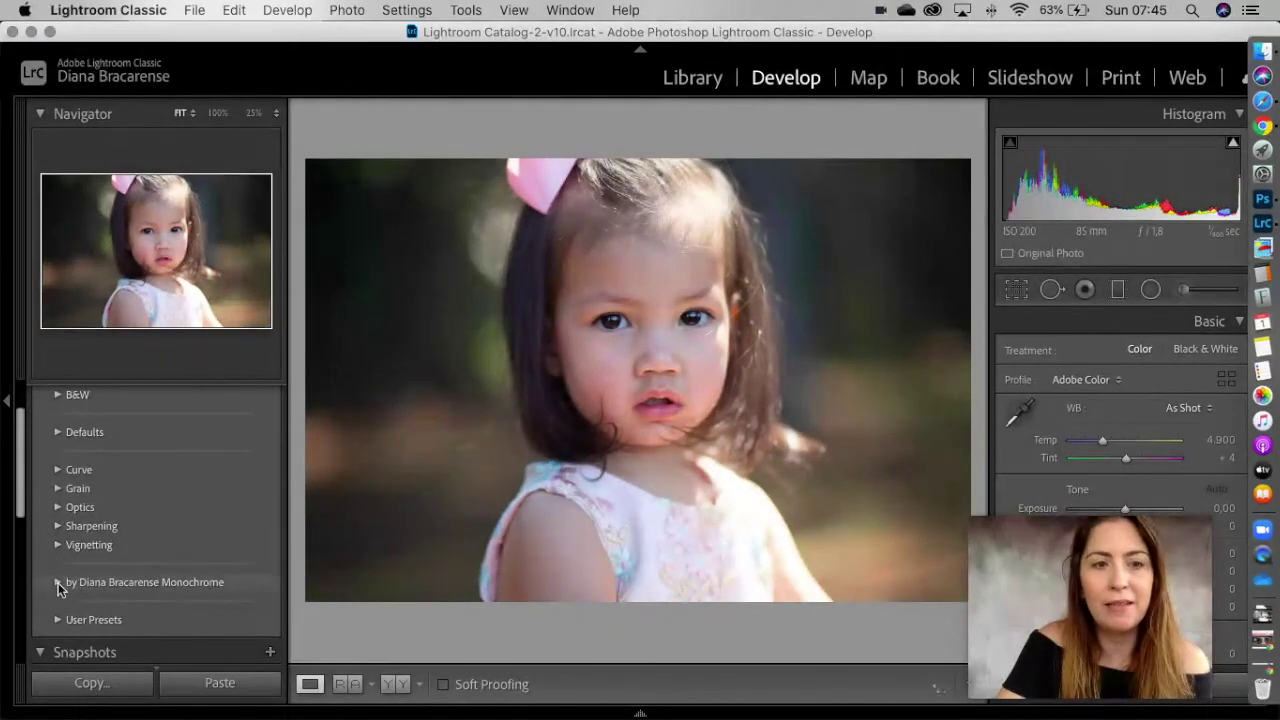
{"action": "left_click", "coordinate": [96, 584]}
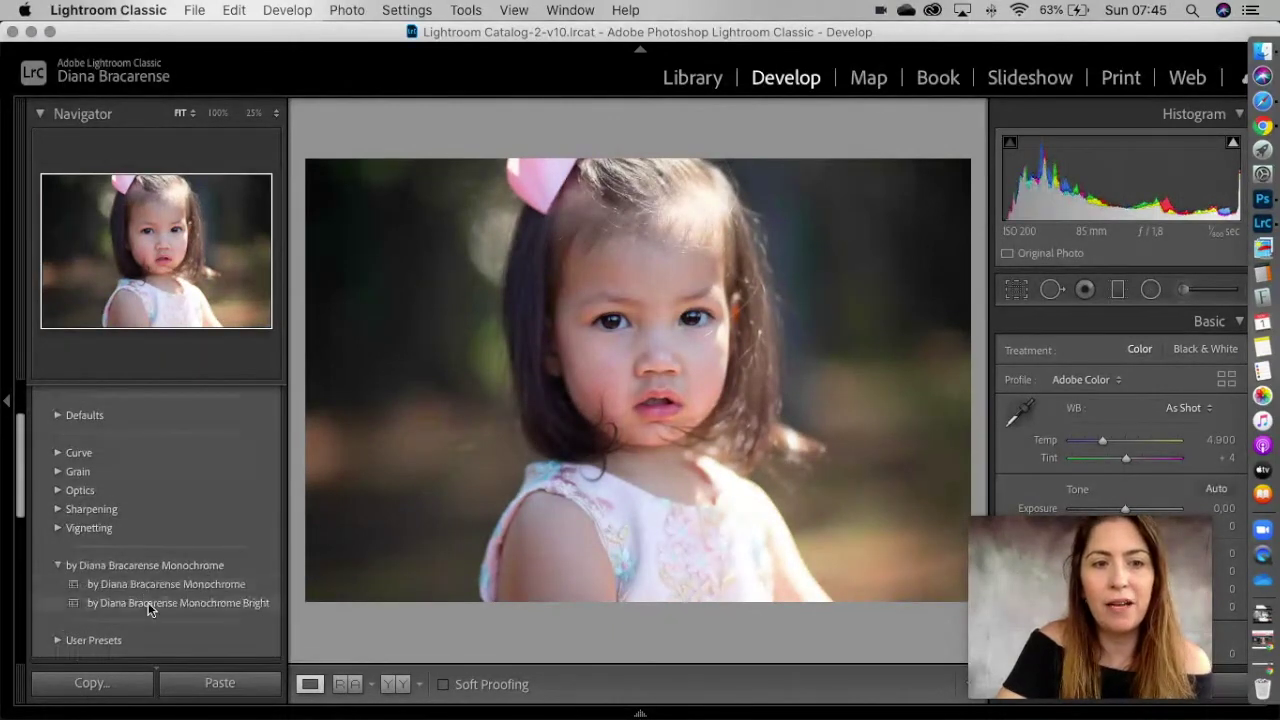